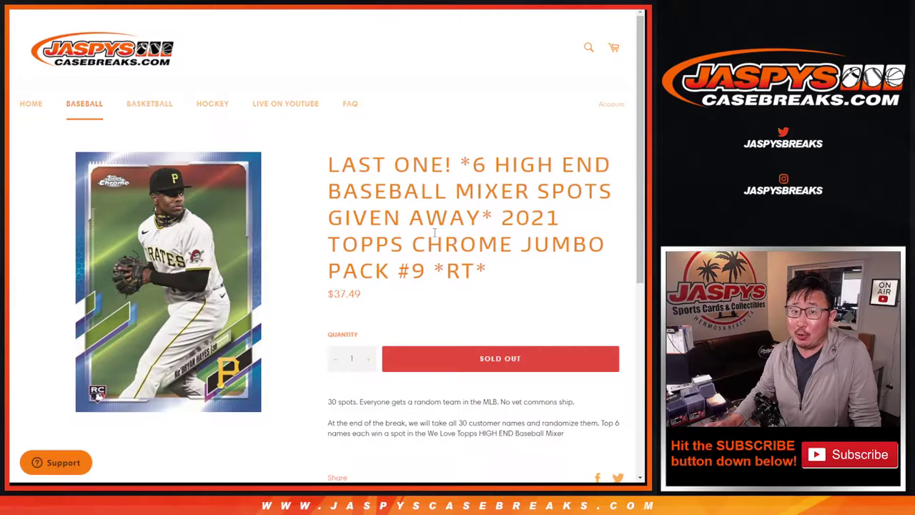
# Highlight '2021 TOPPS CHROME JUMBO PACK #9 *RT*' in the product title
pyautogui.moveTo(475, 157); pyautogui.dragTo(591, 159)
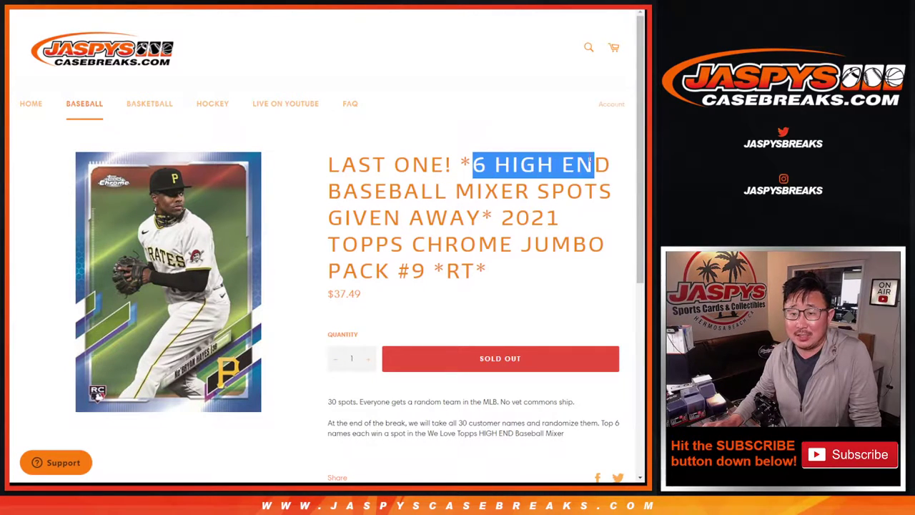
pyautogui.click(466, 158)
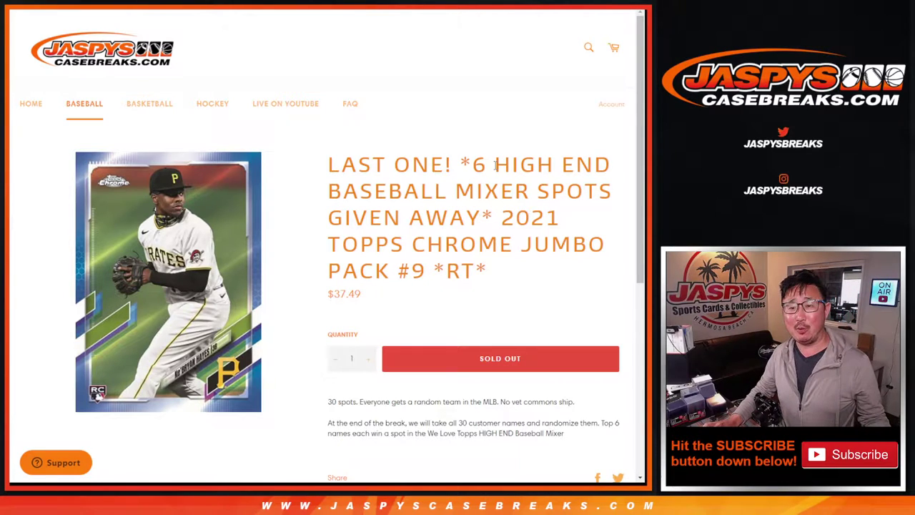
pyautogui.moveTo(501, 216); pyautogui.dragTo(527, 287)
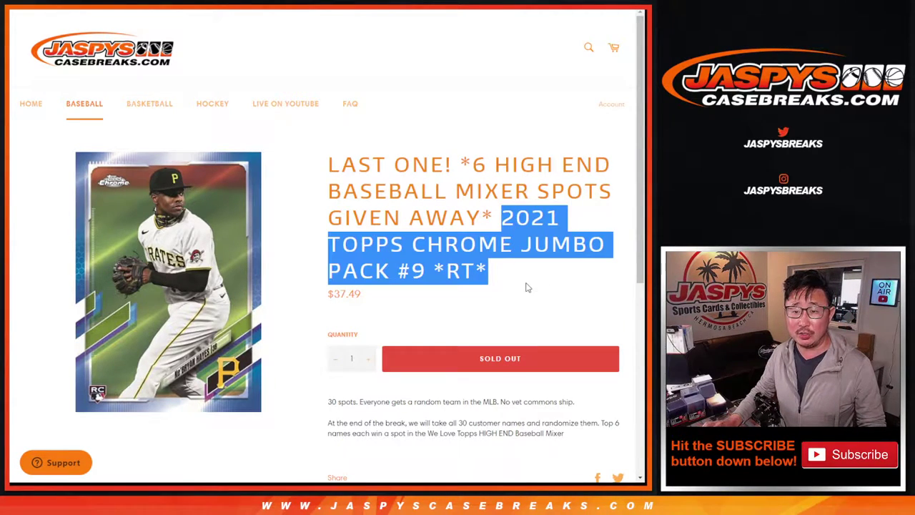
# Add the final customer to the list and roll the two dice, getting 2 and 1
pyautogui.hotkey('ctrl', 'Tab')
pyautogui.scroll(4, 293, 238)
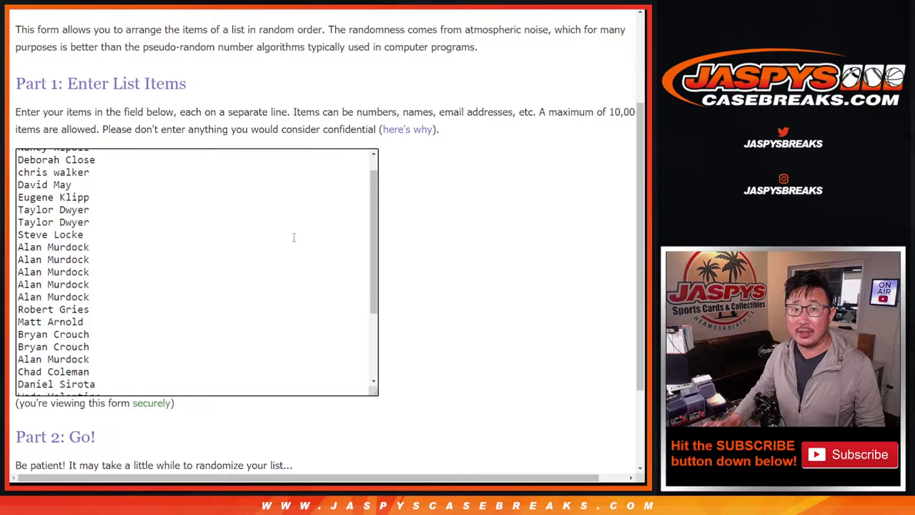
pyautogui.scroll(-3, 293, 237)
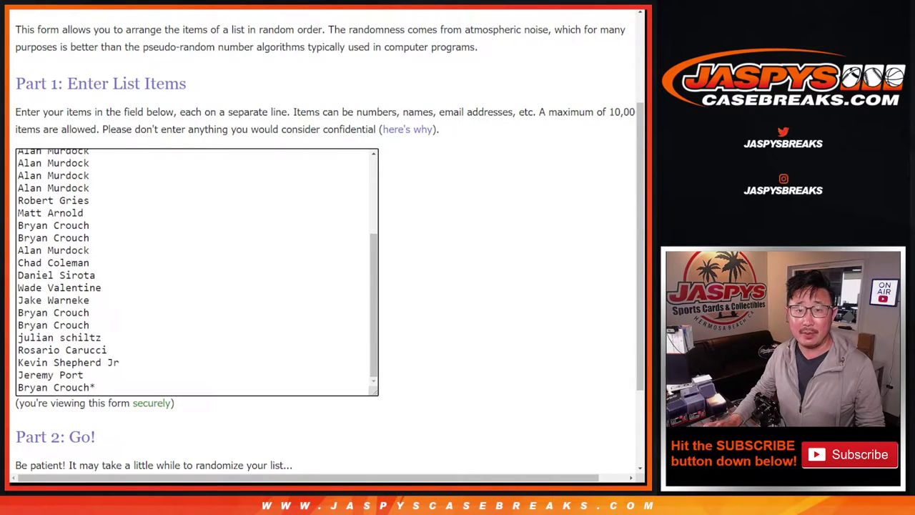
pyautogui.hotkey('ctrl', 'Tab')
pyautogui.scroll(4, 257, 260)
pyautogui.hotkey('ctrl', 'Tab')
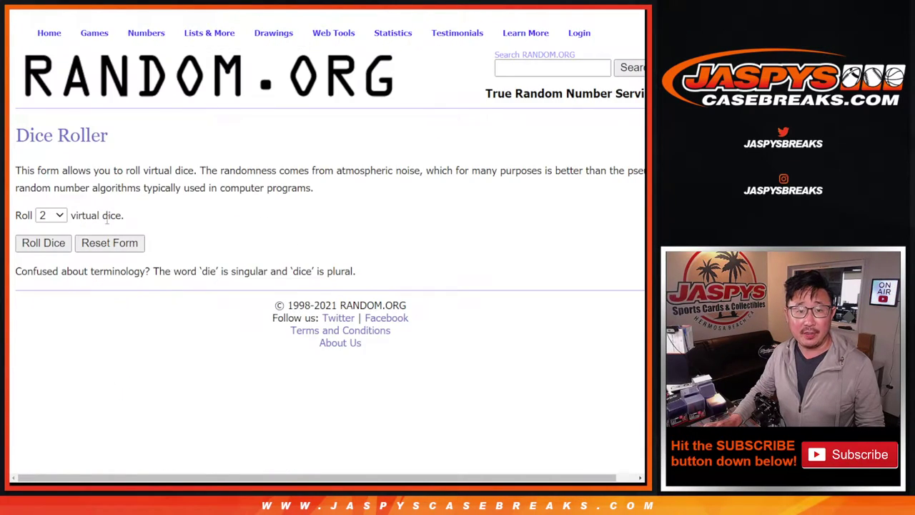
pyautogui.click(43, 243)
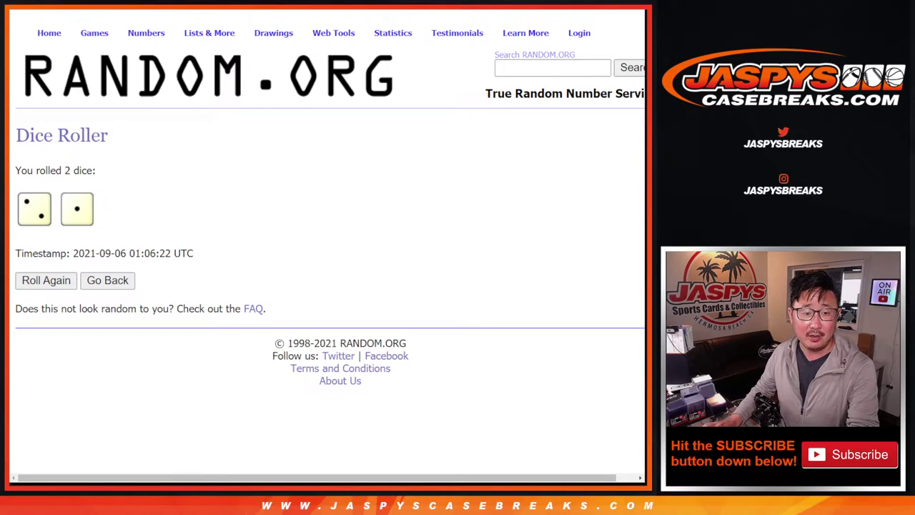
# Randomize the customer list three times
pyautogui.hotkey('ctrl', 'Tab')
pyautogui.scroll(-3, 277, 366)
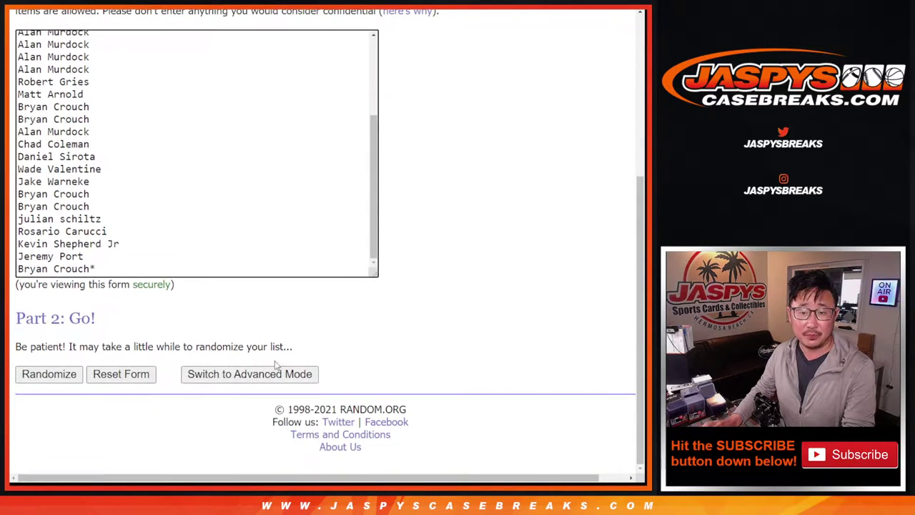
pyautogui.click(49, 374)
pyautogui.scroll(-5, 33, 378)
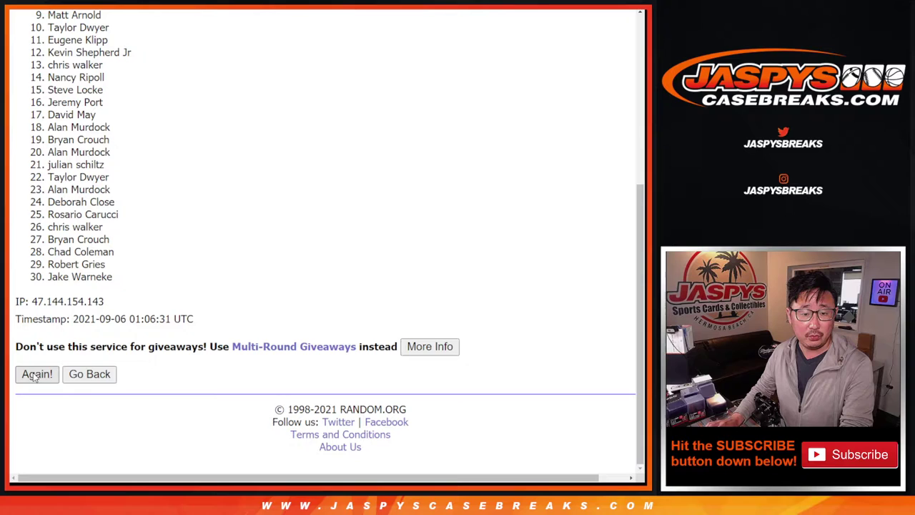
pyautogui.click(36, 374)
pyautogui.scroll(-5, 161, 332)
pyautogui.click(37, 374)
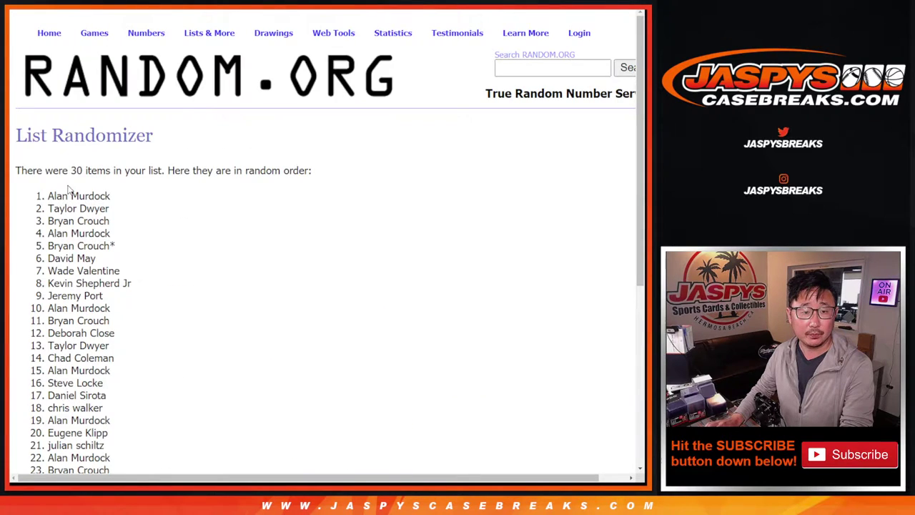
# Paste the shuffled customer names into column A of the spreadsheet, starting at A1
pyautogui.moveTo(46, 200); pyautogui.dragTo(113, 249)
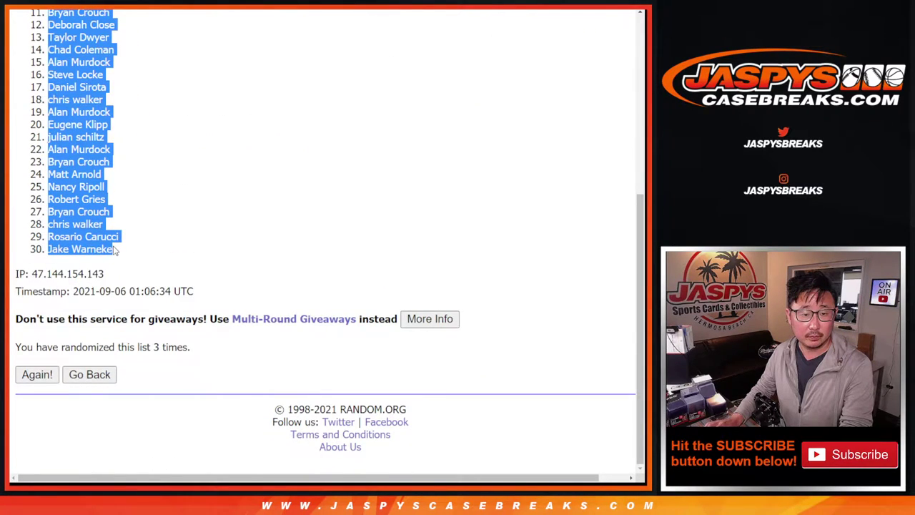
pyautogui.hotkey('ctrl', 'Tab')
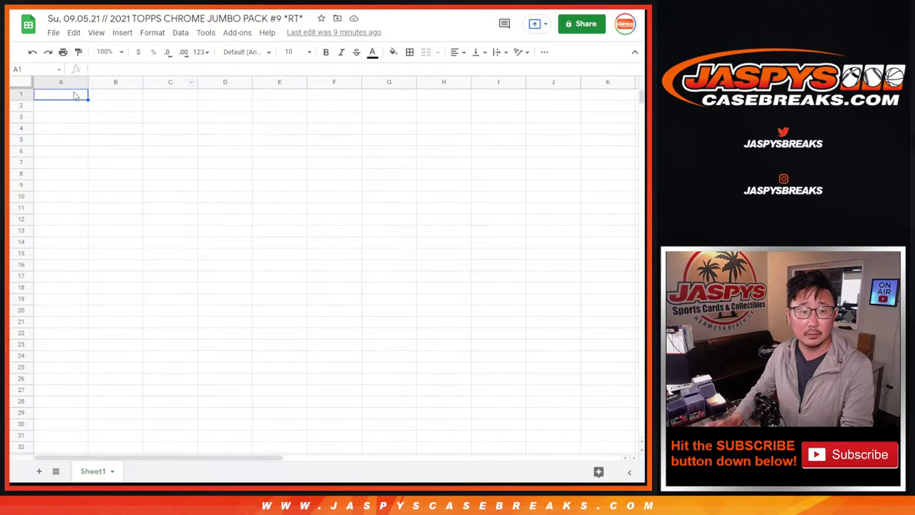
pyautogui.rightClick(64, 91)
pyautogui.click(111, 127)
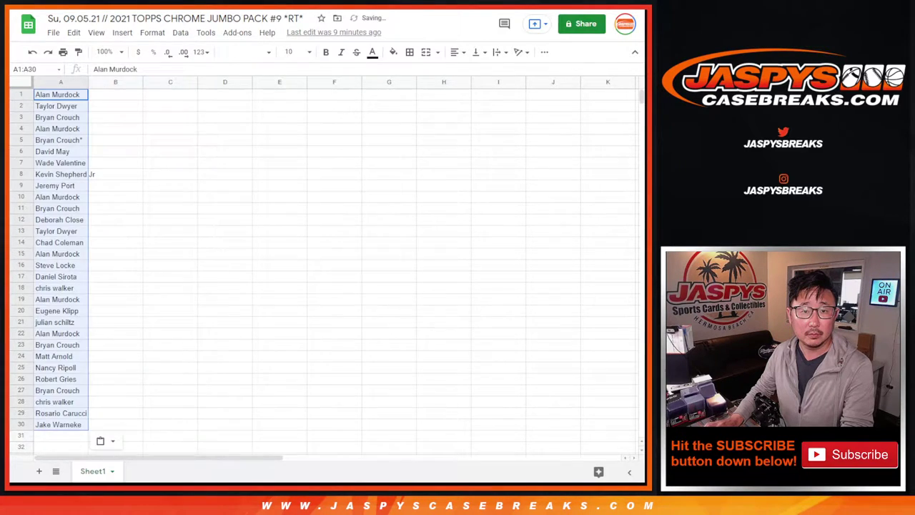
pyautogui.hotkey('ctrl', 'Tab')
pyautogui.hotkey('ctrl', 'Tab')
# Shuffle the 30 MLB teams three times, leaving NEW YORK YANKEES first, and copy them
pyautogui.scroll(-2, 135, 357)
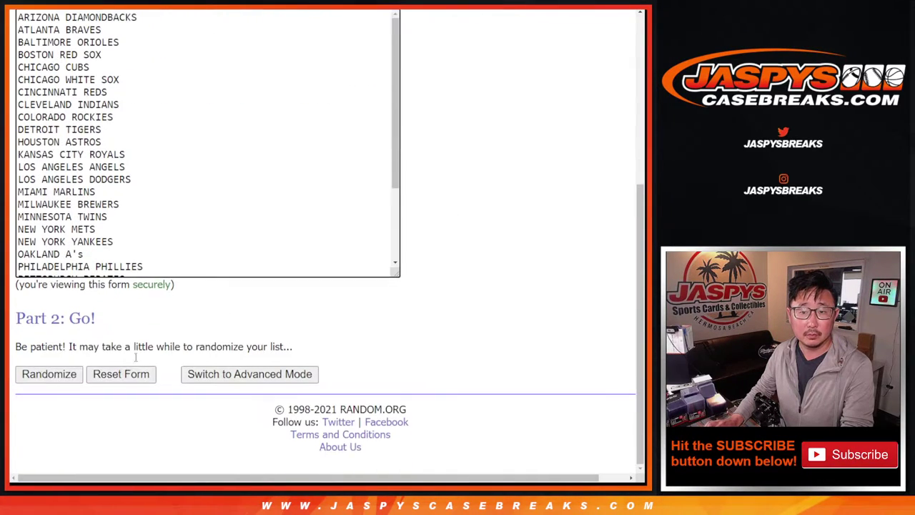
pyautogui.click(24, 375)
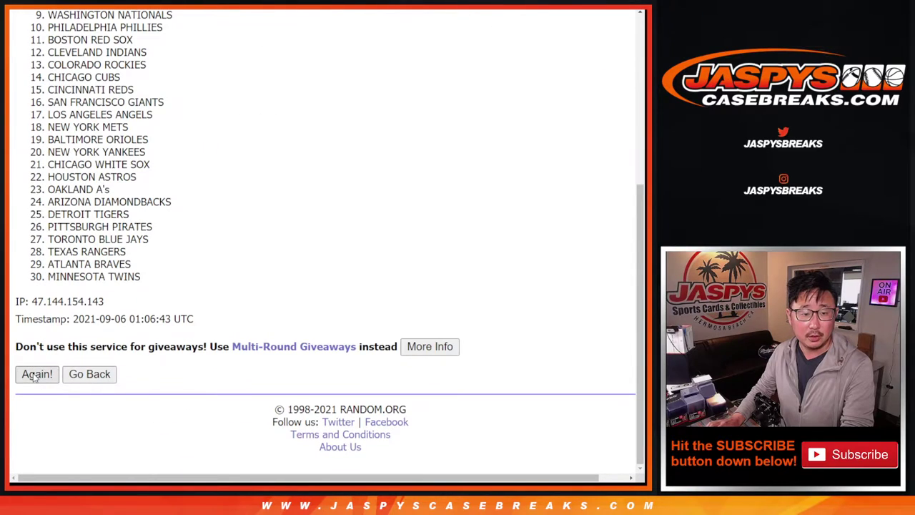
pyautogui.click(36, 374)
pyautogui.press('Return')
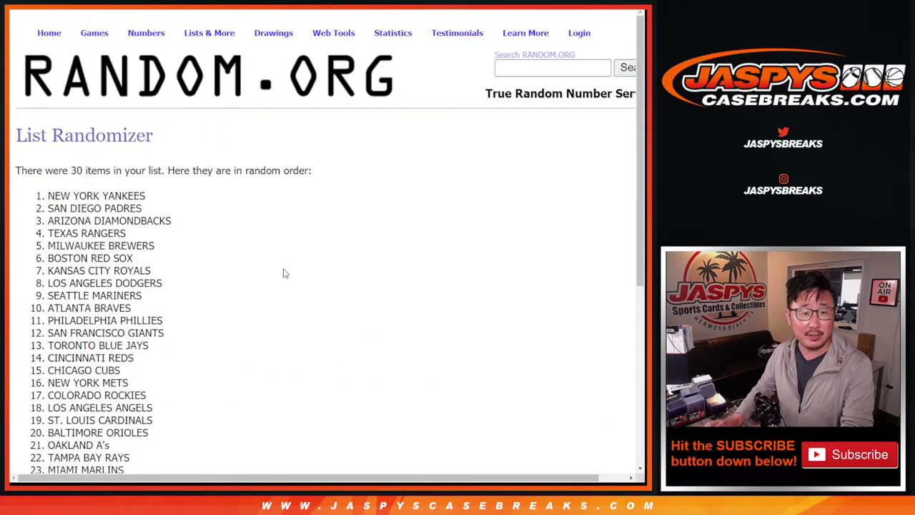
pyautogui.scroll(3, 249, 261)
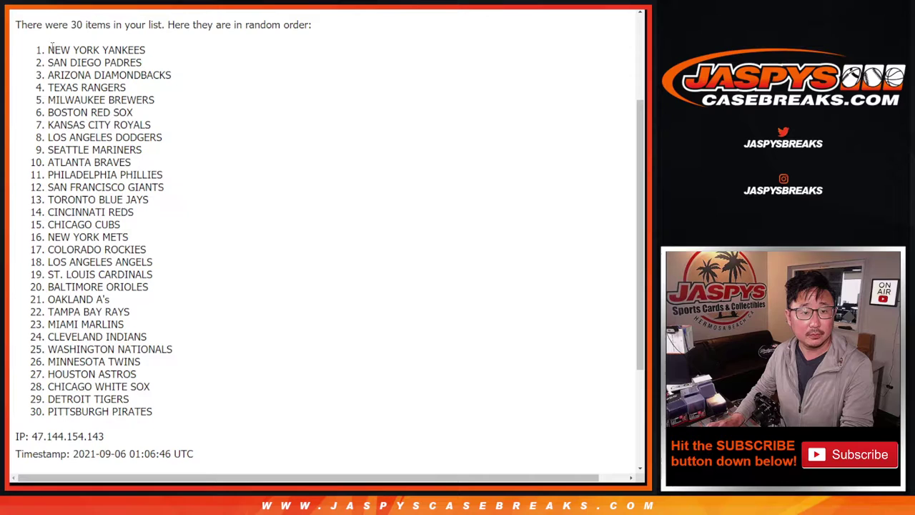
pyautogui.moveTo(49, 47); pyautogui.dragTo(184, 386)
pyautogui.hotkey('ctrl', 'c')
pyautogui.scroll(-3, 143, 286)
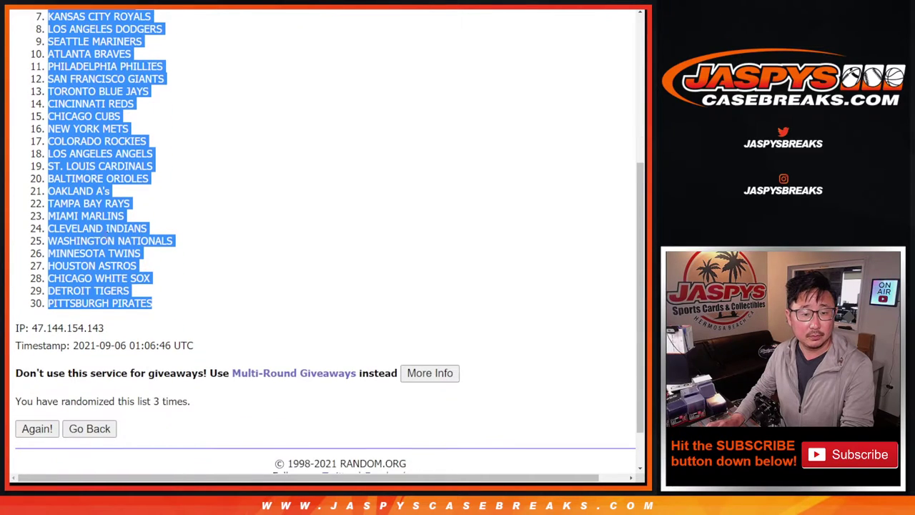
# Paste the shuffled teams into column B and set all sheet text to Quicksand 12
pyautogui.hotkey('alt', 'Tab')
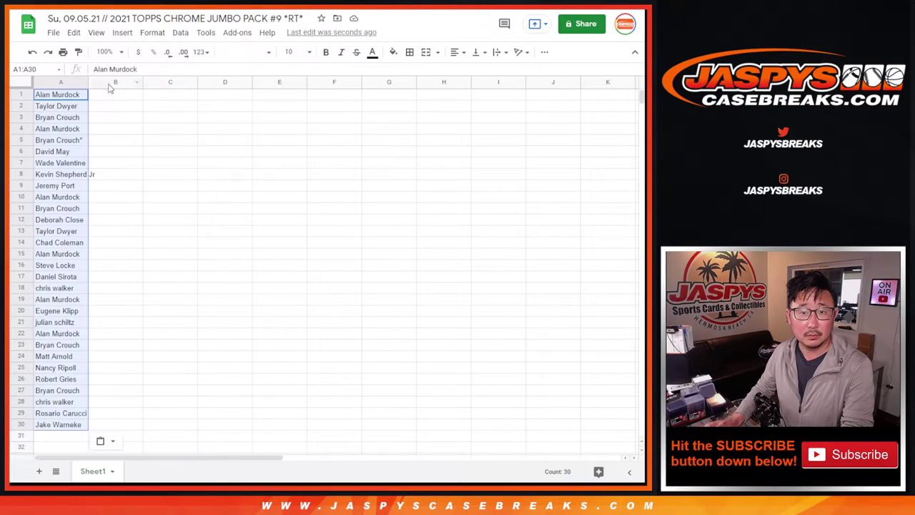
pyautogui.rightClick(101, 100)
pyautogui.click(137, 127)
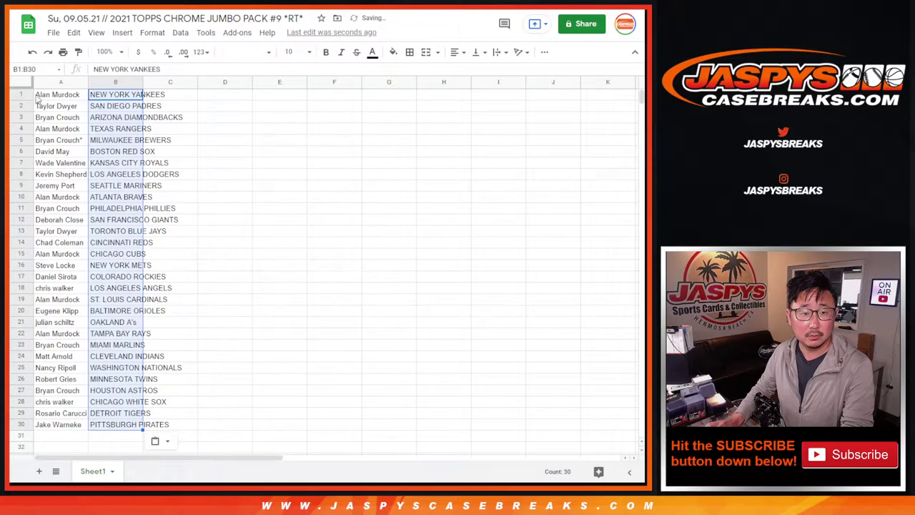
pyautogui.hotkey('ctrl', 'a')
pyautogui.click(243, 52)
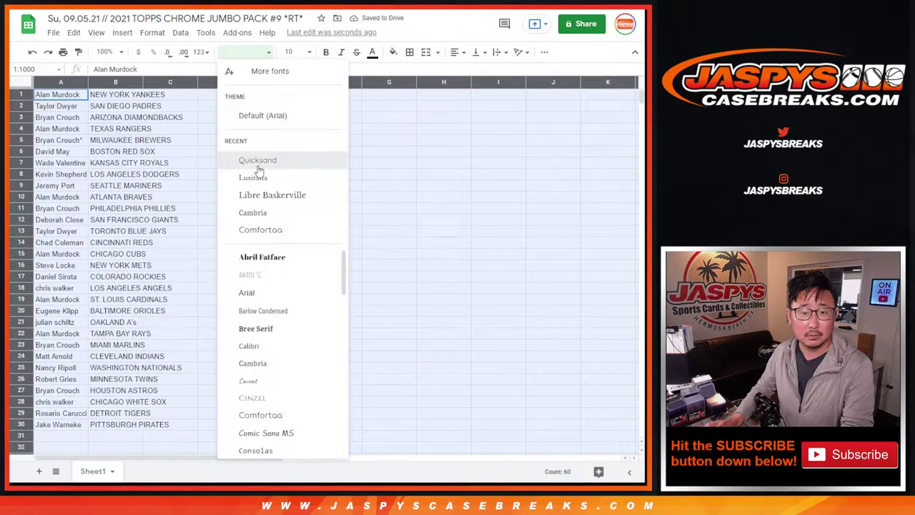
pyautogui.click(256, 158)
pyautogui.click(295, 54)
pyautogui.click(293, 175)
# Zoom to 150%, auto-fit columns A and B, and select the pairings in two blocks
pyautogui.click(105, 52)
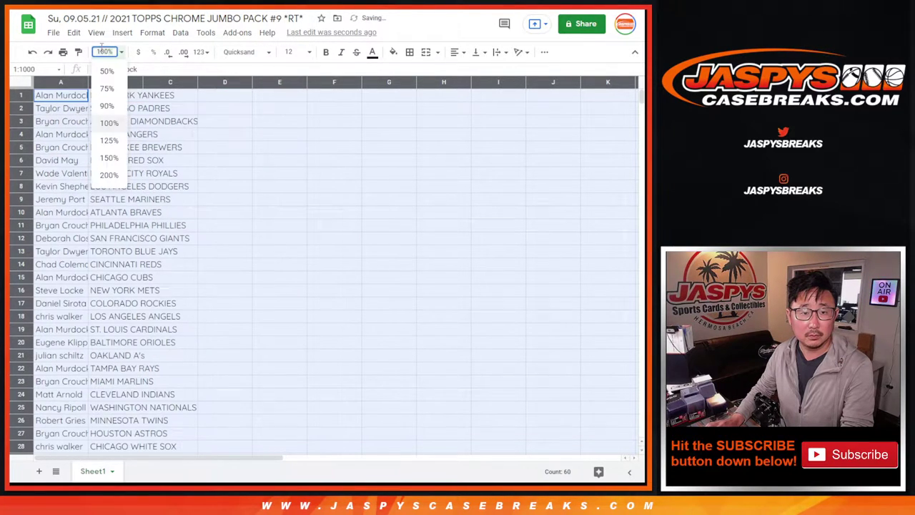
pyautogui.click(105, 157)
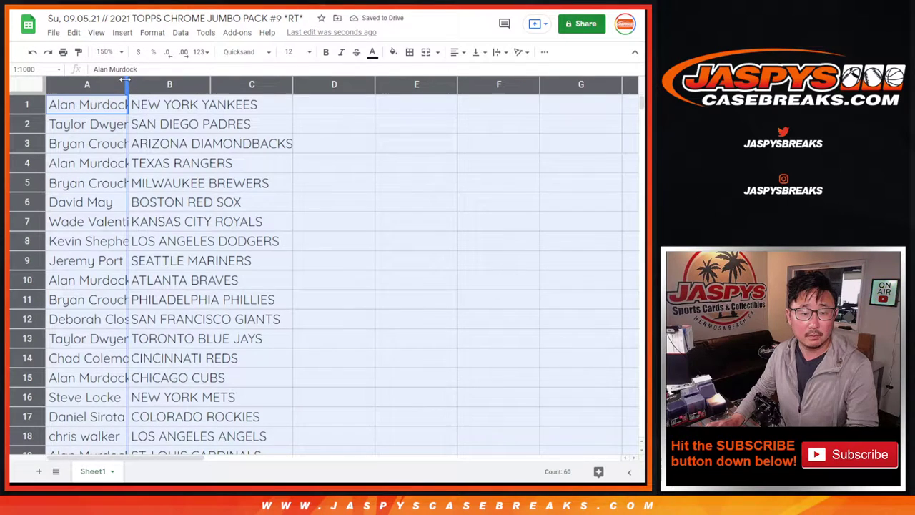
pyautogui.doubleClick(126, 78)
pyautogui.keyDown('shift'); pyautogui.click(207, 373); pyautogui.keyUp('shift')
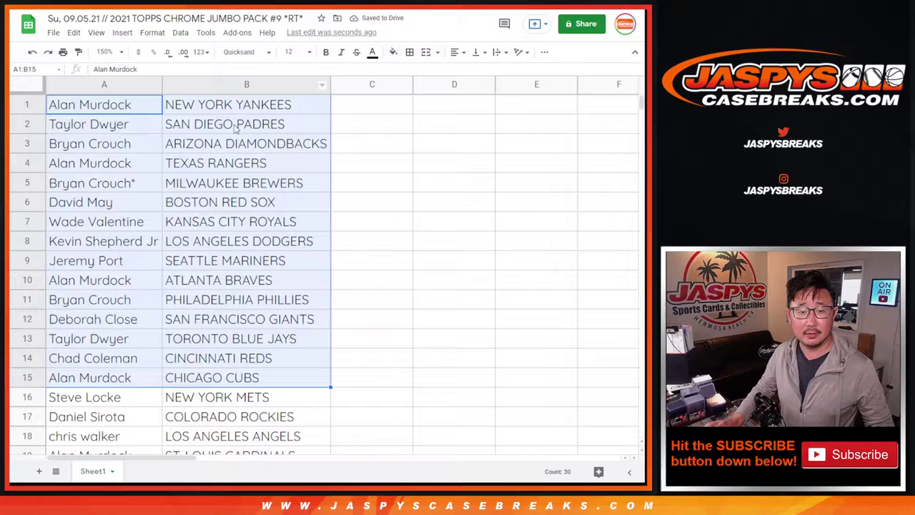
pyautogui.scroll(-5, 246, 350)
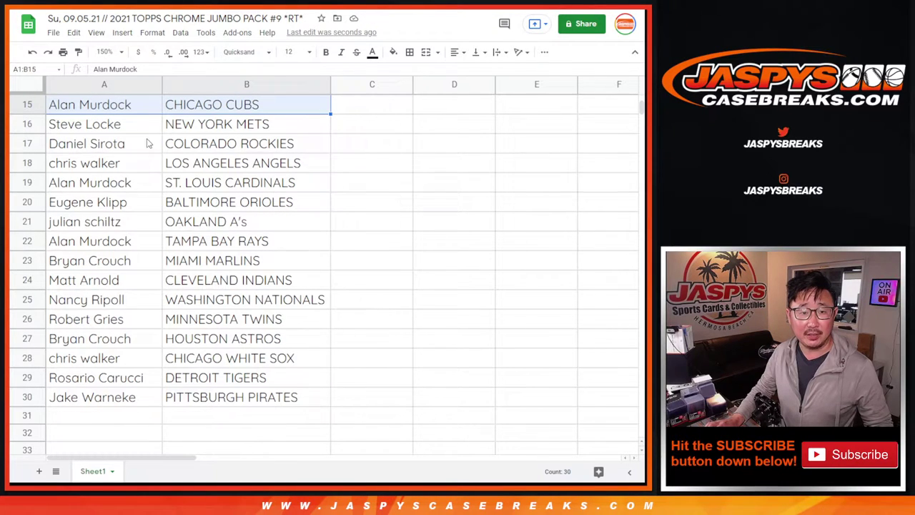
pyautogui.click(146, 131)
pyautogui.keyDown('shift'); pyautogui.click(213, 413); pyautogui.keyUp('shift')
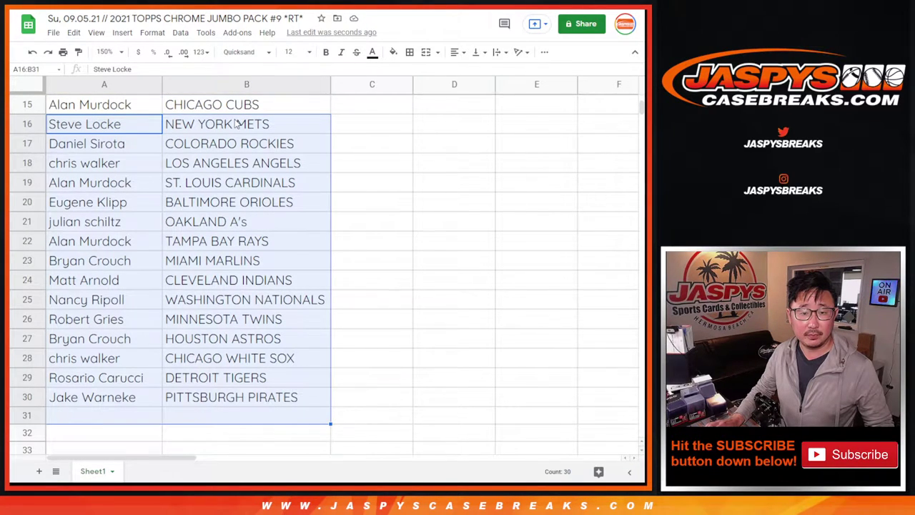
# Zoom to 90%, sort rows A→Z by team, and select the full table for center alignment
pyautogui.scroll(5, 230, 386)
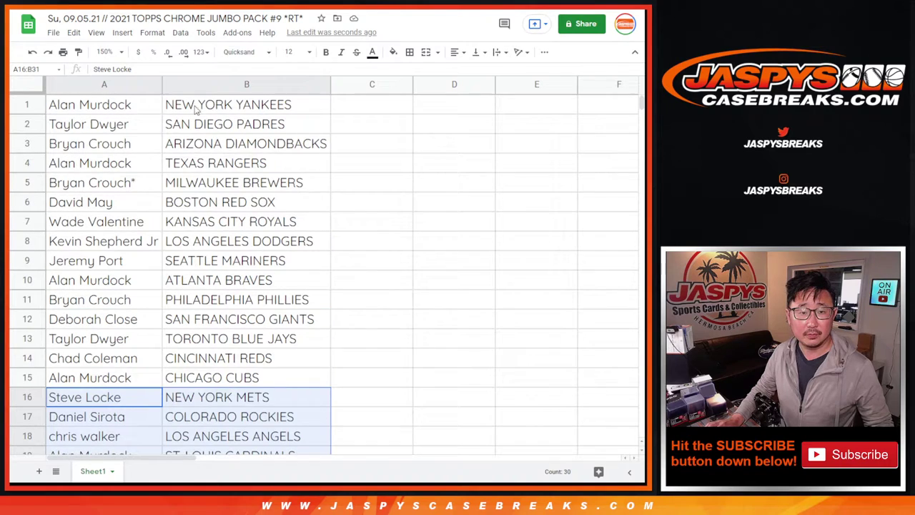
pyautogui.click(105, 52)
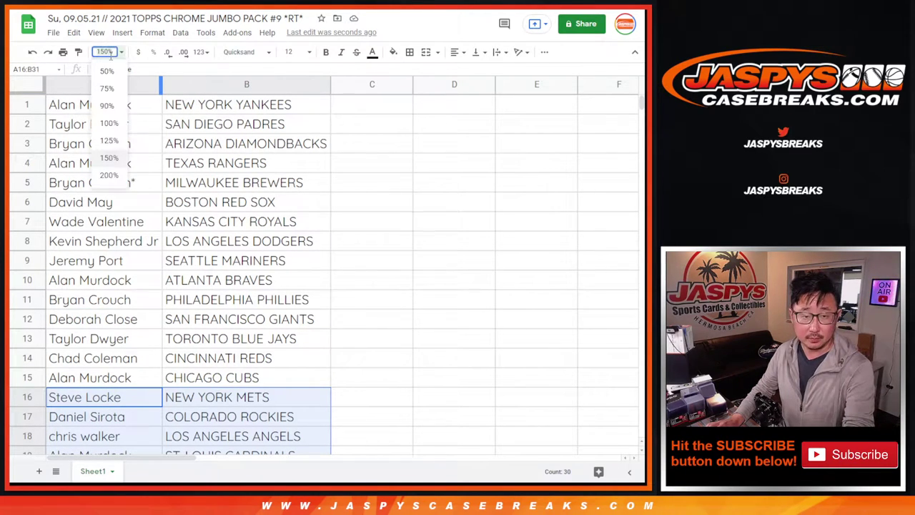
pyautogui.click(107, 106)
pyautogui.click(151, 82)
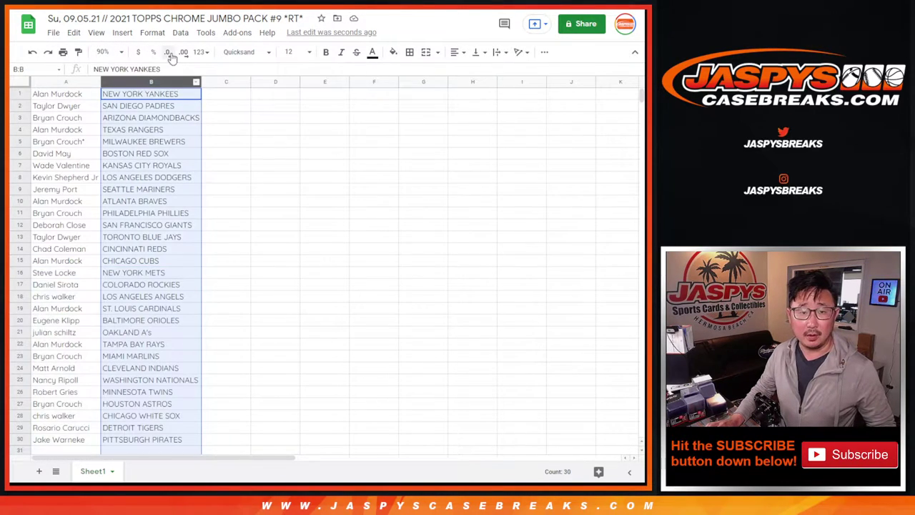
pyautogui.click(181, 33)
pyautogui.click(236, 52)
pyautogui.click(96, 116)
pyautogui.hotkey('ctrl', 'a')
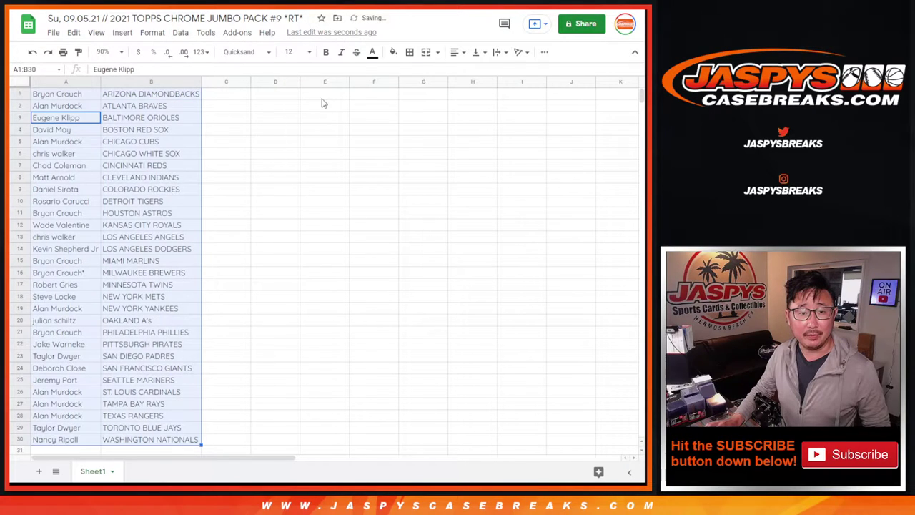
pyautogui.click(410, 52)
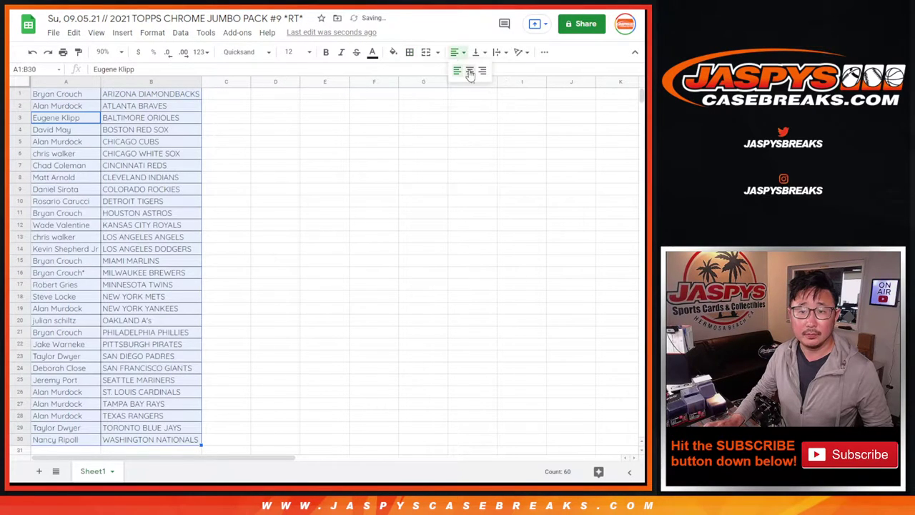
# Print the sorted sheet in portrait with the workbook title as the page header
pyautogui.click(62, 52)
pyautogui.click(569, 152)
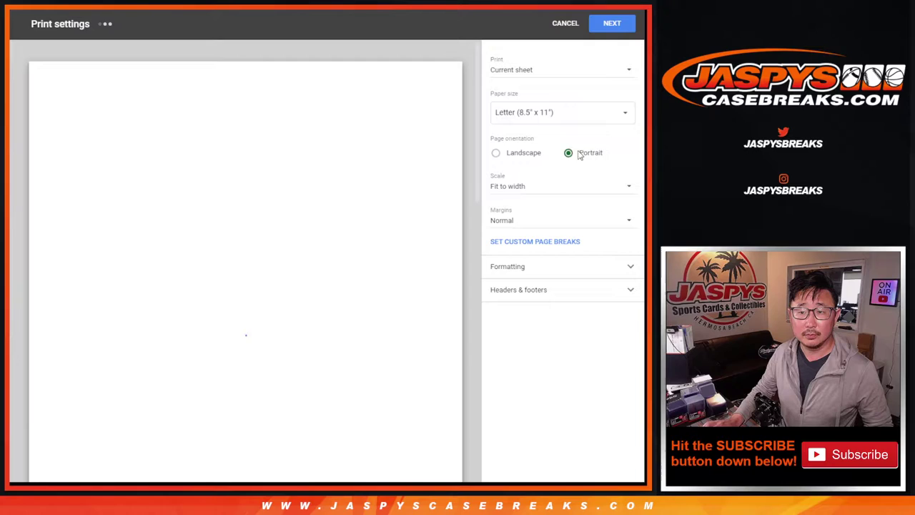
pyautogui.click(526, 290)
pyautogui.click(495, 331)
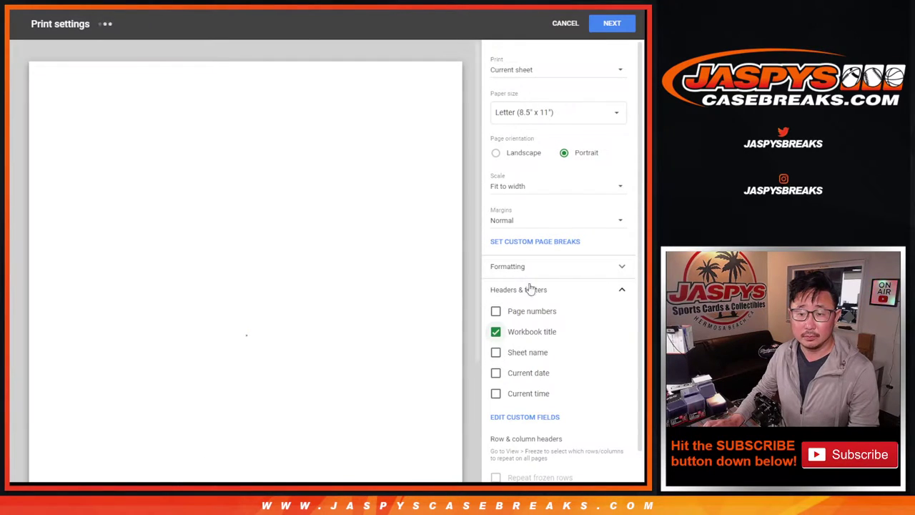
pyautogui.click(612, 23)
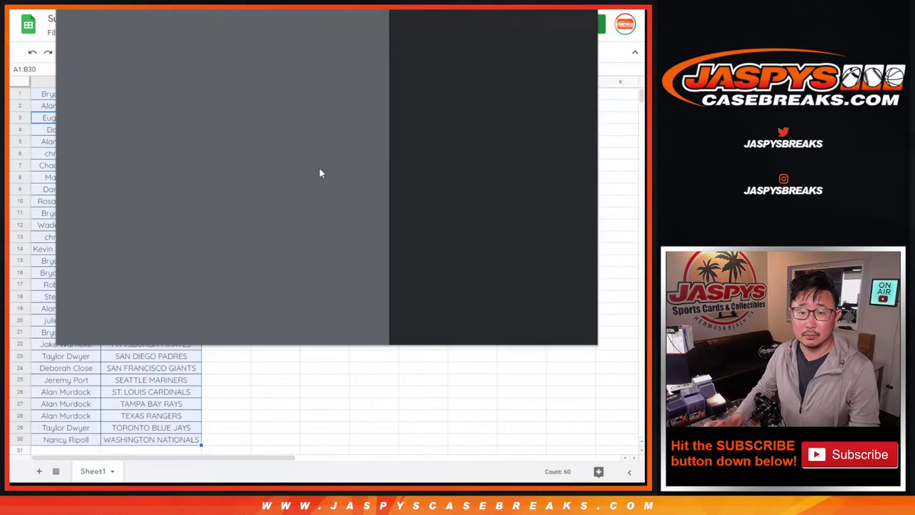
pyautogui.press('Return')
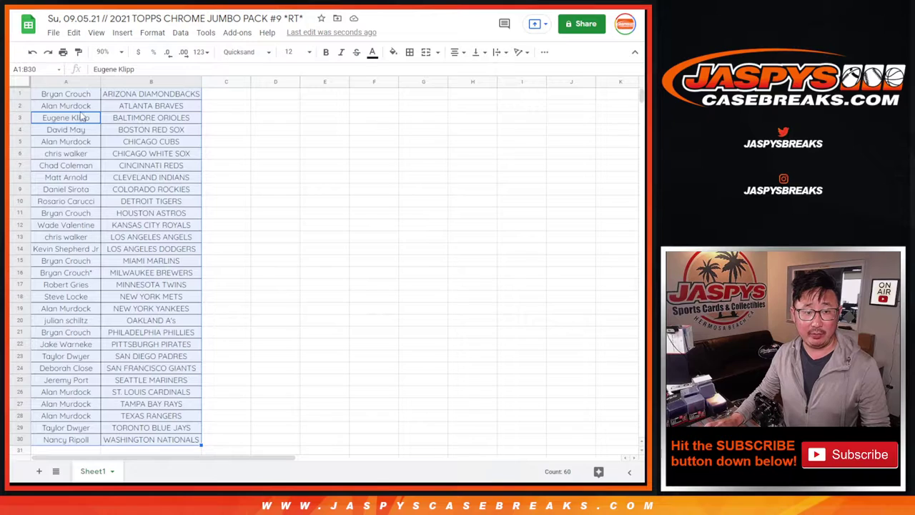
# Copy the 30 customer names from column A into the RANDOM.ORG list box
pyautogui.click(81, 99)
pyautogui.keyDown('shift'); pyautogui.click(97, 441); pyautogui.keyUp('shift')
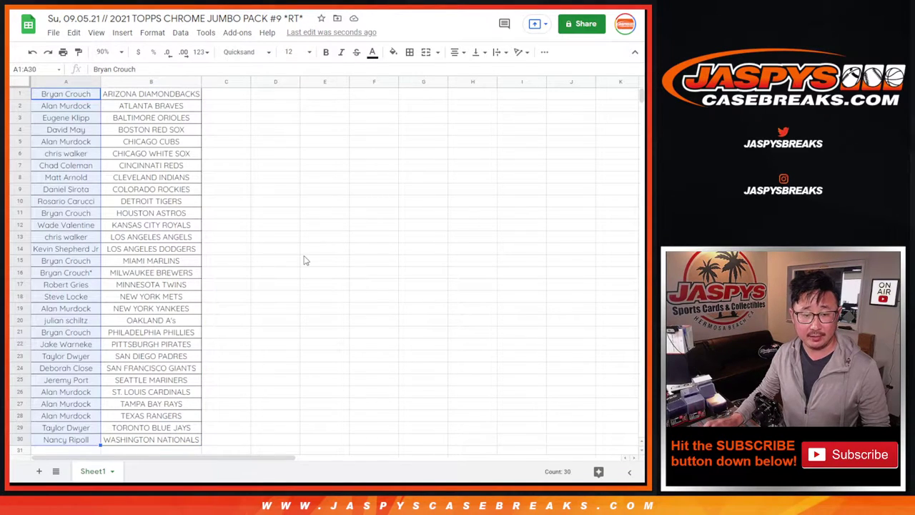
pyautogui.hotkey('ctrl', 'Tab')
pyautogui.hotkey('ctrl', 'Tab')
pyautogui.click(267, 214)
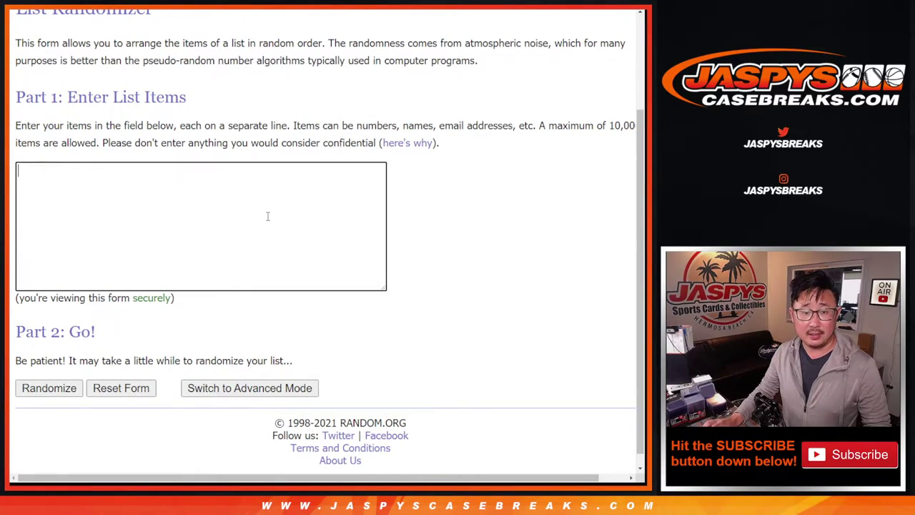
pyautogui.scroll(5, 319, 266)
pyautogui.moveTo(383, 191)
pyautogui.mouseDown()
pyautogui.moveTo(386, 223)
pyautogui.moveTo(390, 183)
pyautogui.mouseUp()
# Roll the two dice, getting 2 and 6, and highlight '*6' in the product title
pyautogui.hotkey('ctrl', 'shift', 'Tab')
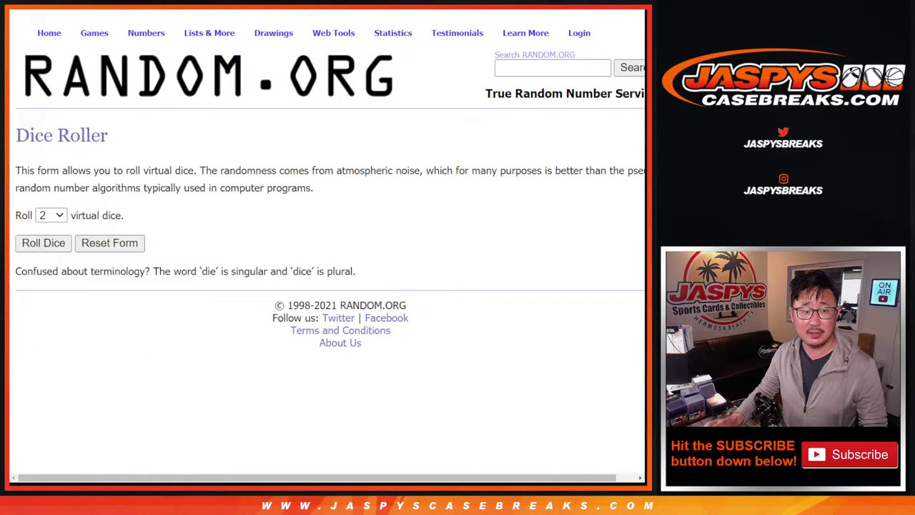
pyautogui.click(31, 244)
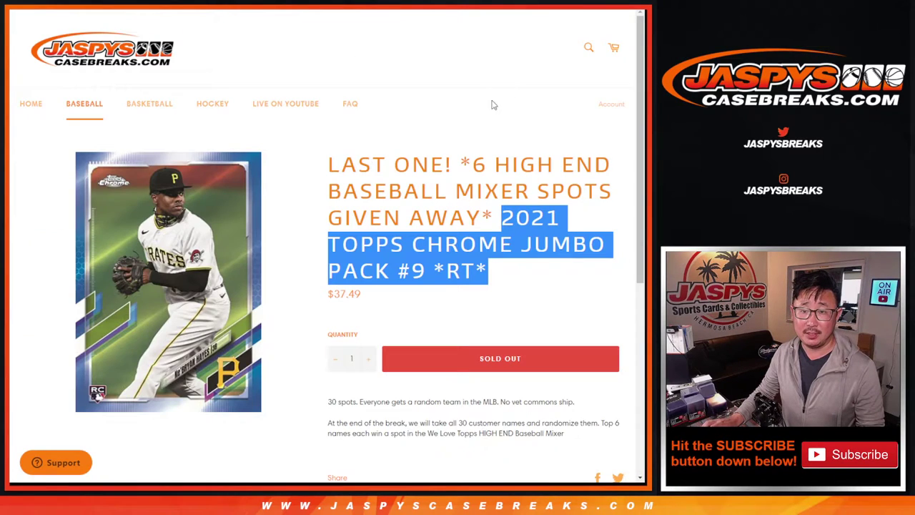
pyautogui.moveTo(462, 157); pyautogui.dragTo(491, 157)
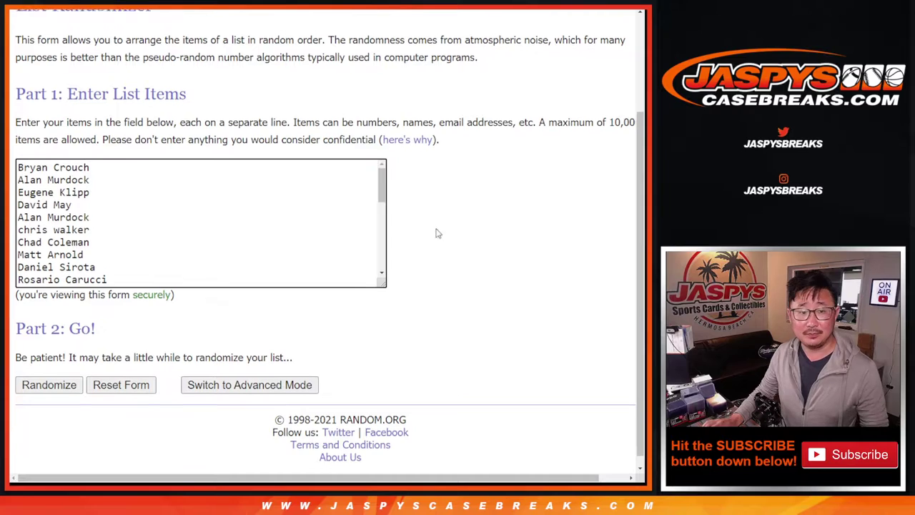
# Shuffle the 30-name customer list eight times to match the dice total of 8
pyautogui.scroll(-1, 438, 233)
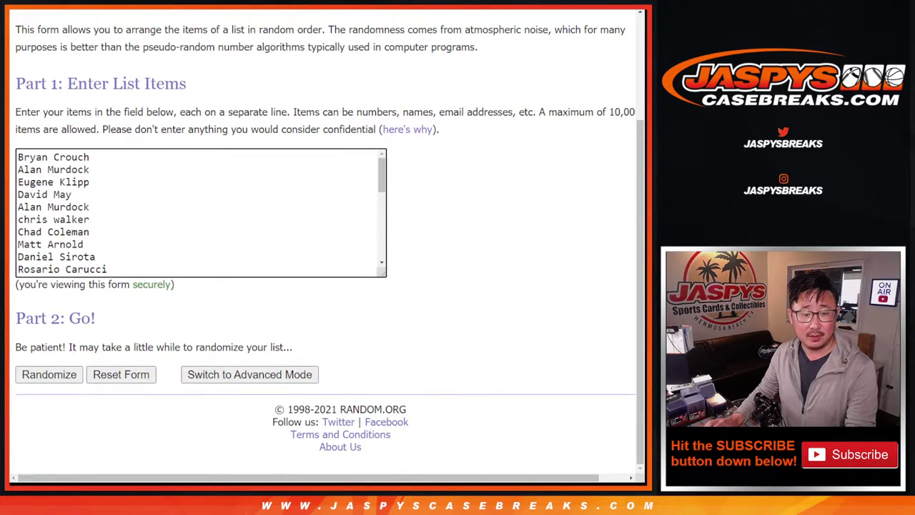
pyautogui.click(34, 379)
pyautogui.click(35, 379)
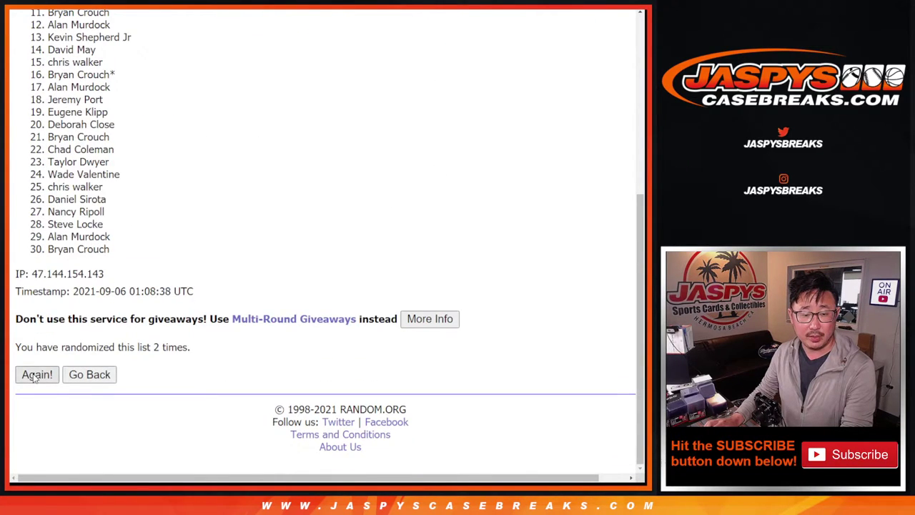
pyautogui.click(35, 379)
pyautogui.click(34, 378)
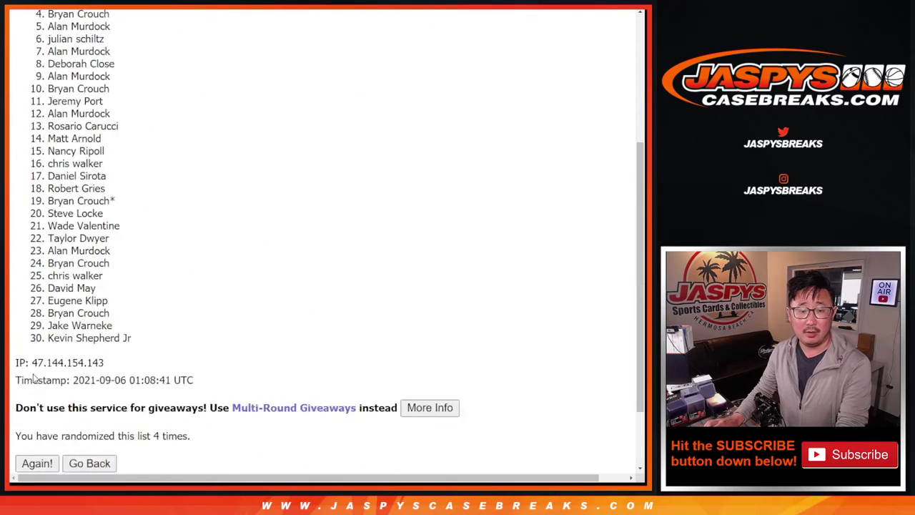
pyautogui.click(34, 379)
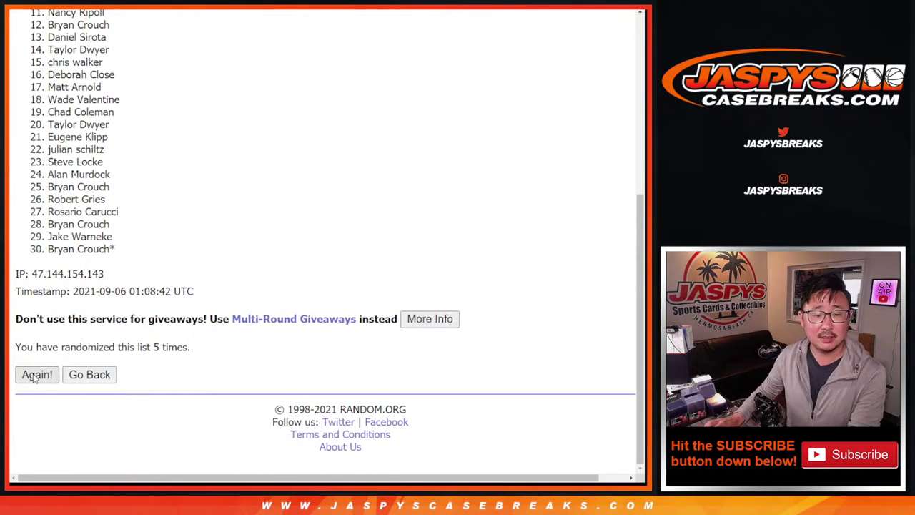
pyautogui.click(34, 379)
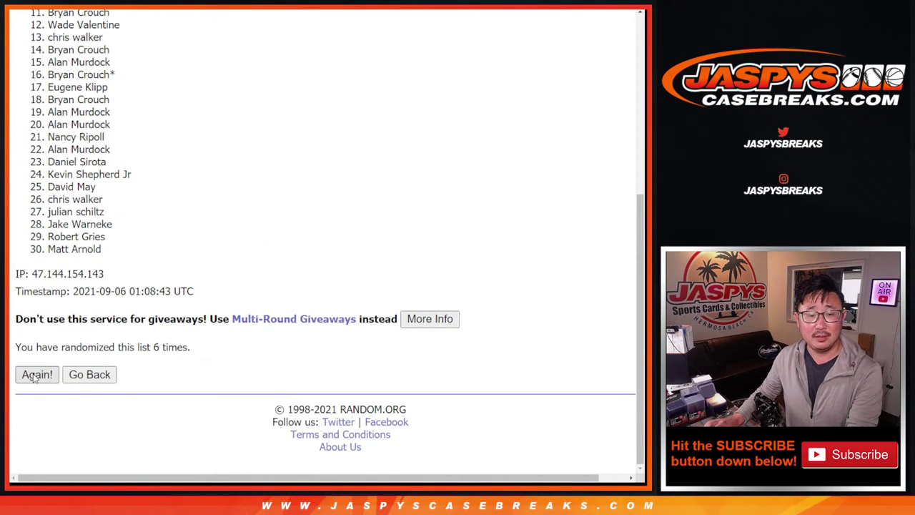
pyautogui.click(34, 379)
pyautogui.press('F5')
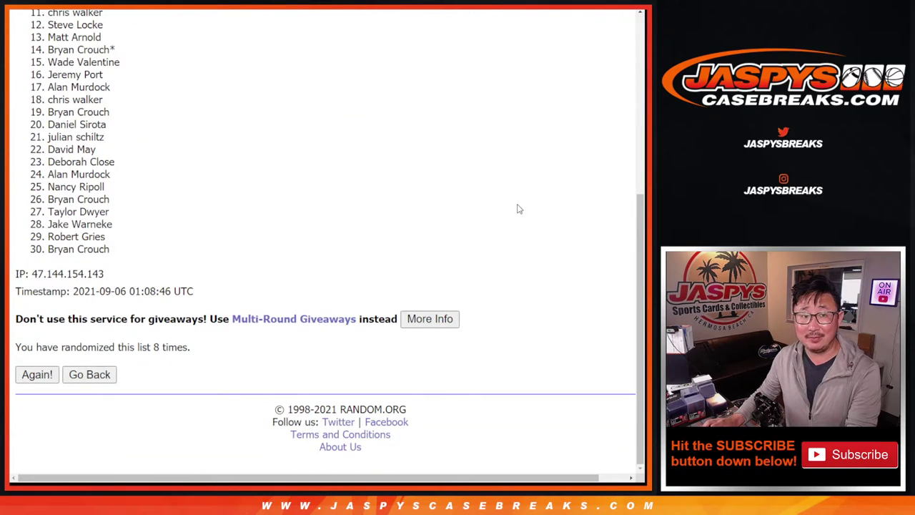
pyautogui.moveTo(637, 210); pyautogui.dragTo(637, 184)
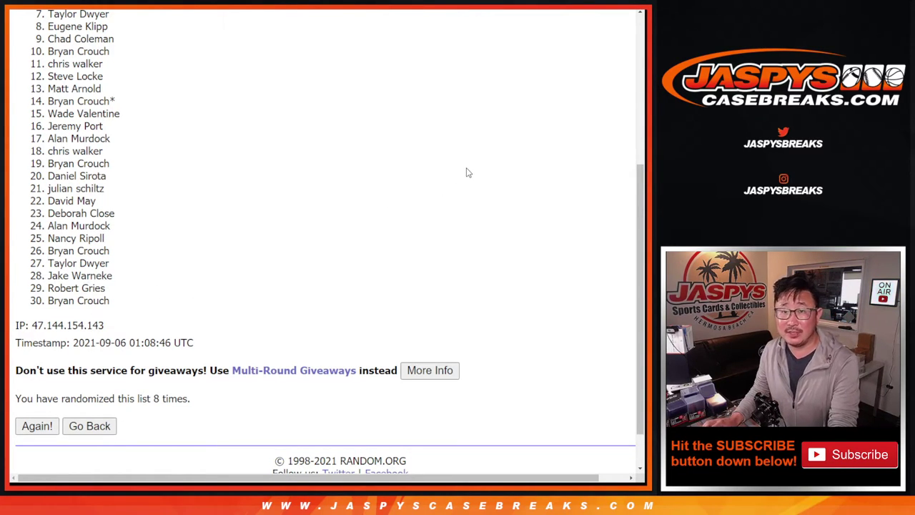
pyautogui.moveTo(638, 180); pyautogui.dragTo(632, 140)
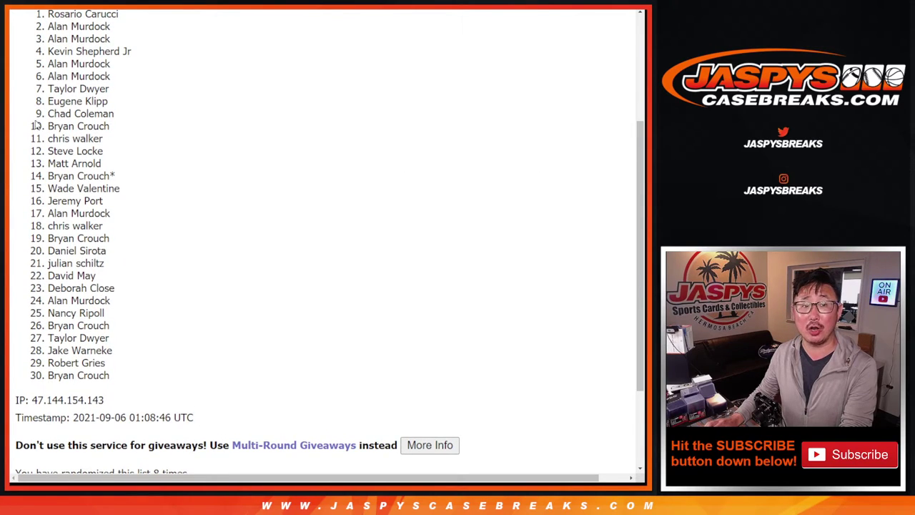
pyautogui.moveTo(47, 13); pyautogui.dragTo(126, 80)
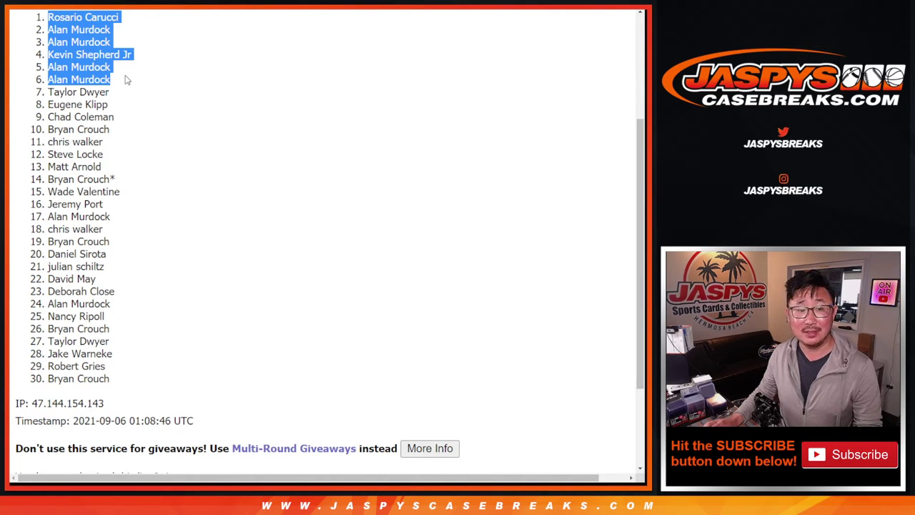
pyautogui.scroll(-1, 178, 139)
pyautogui.scroll(1, 112, 99)
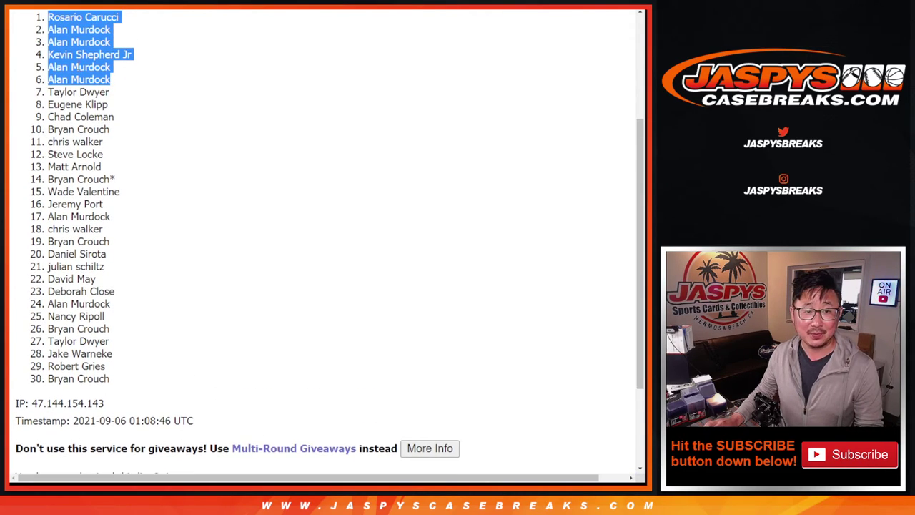